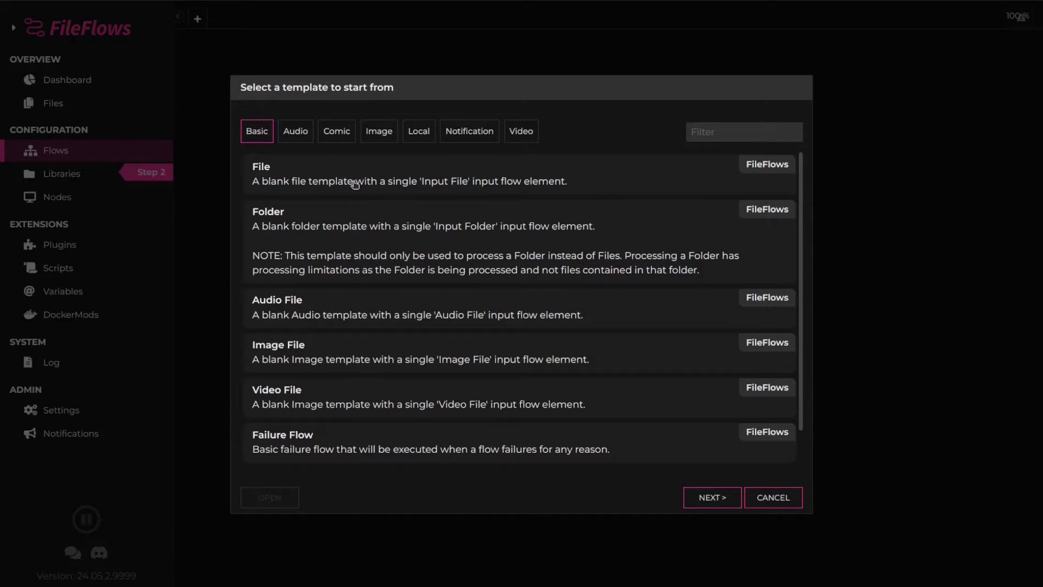
Step: Create a new flow from the blank File template
scroll(359, 304, "down", 2)
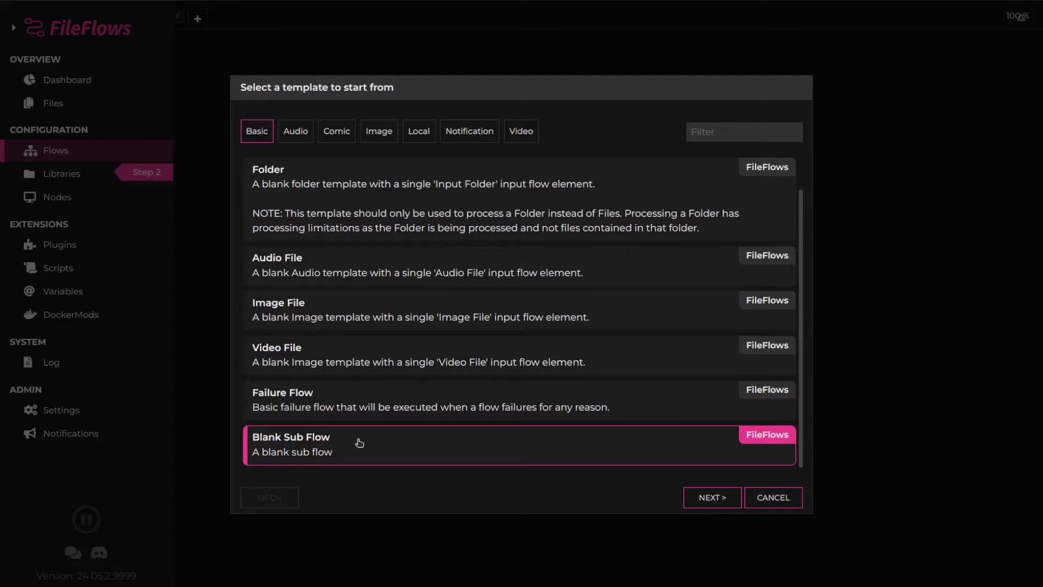
scroll(359, 429, "up", 2)
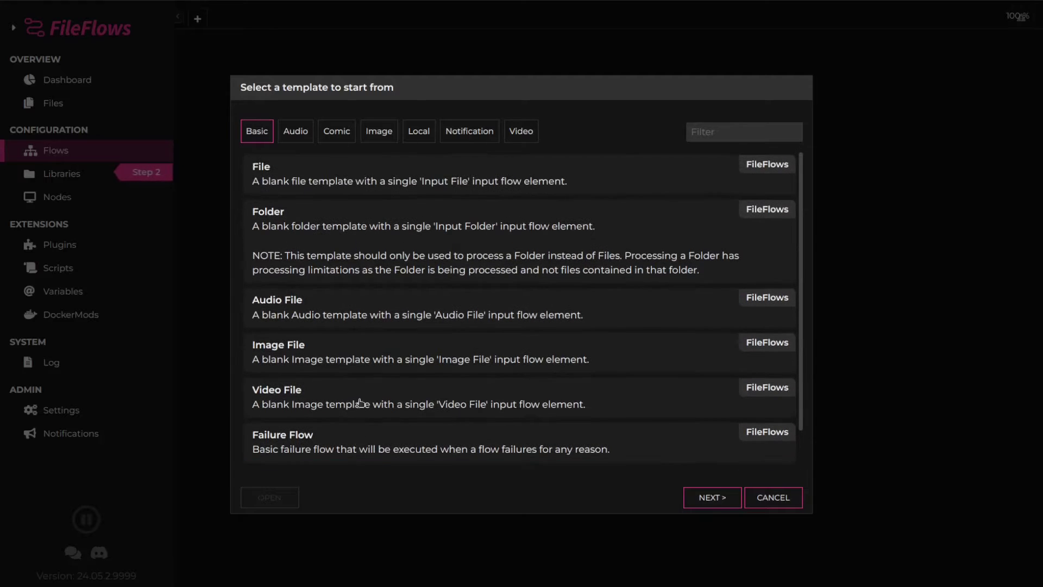
left_click(337, 180)
left_click(708, 498)
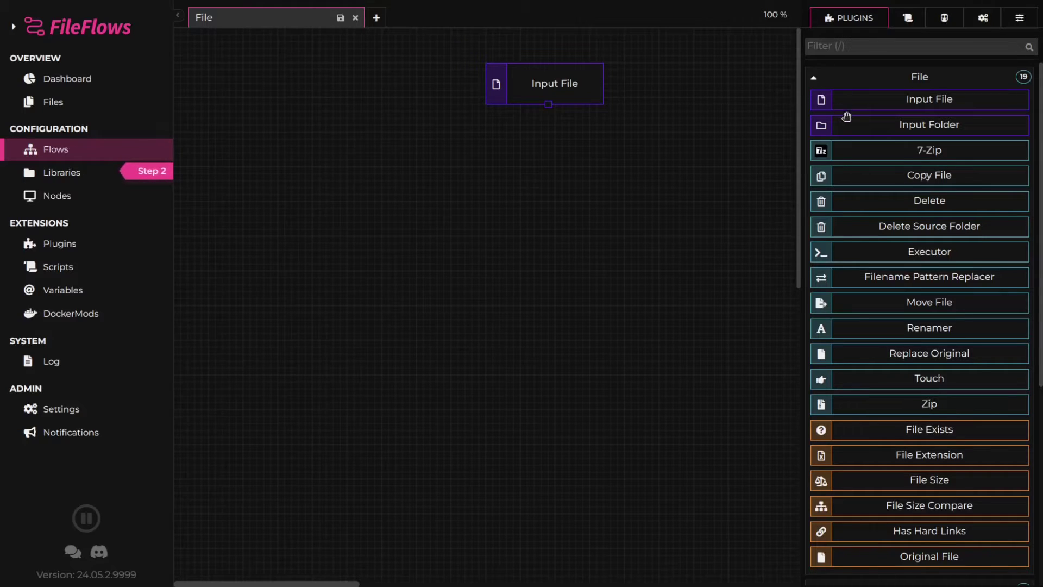
Step: Expand the Video, Images and then Audio groups in the Plugins panel
scroll(915, 364, "down", 10)
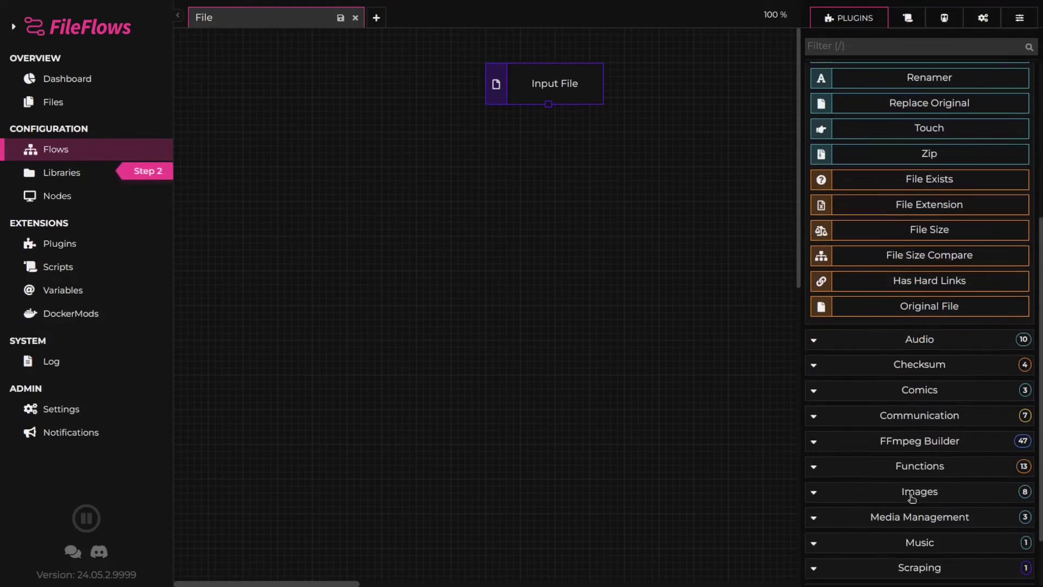
left_click(920, 569)
scroll(910, 574, "down", 4)
scroll(901, 516, "down", 5)
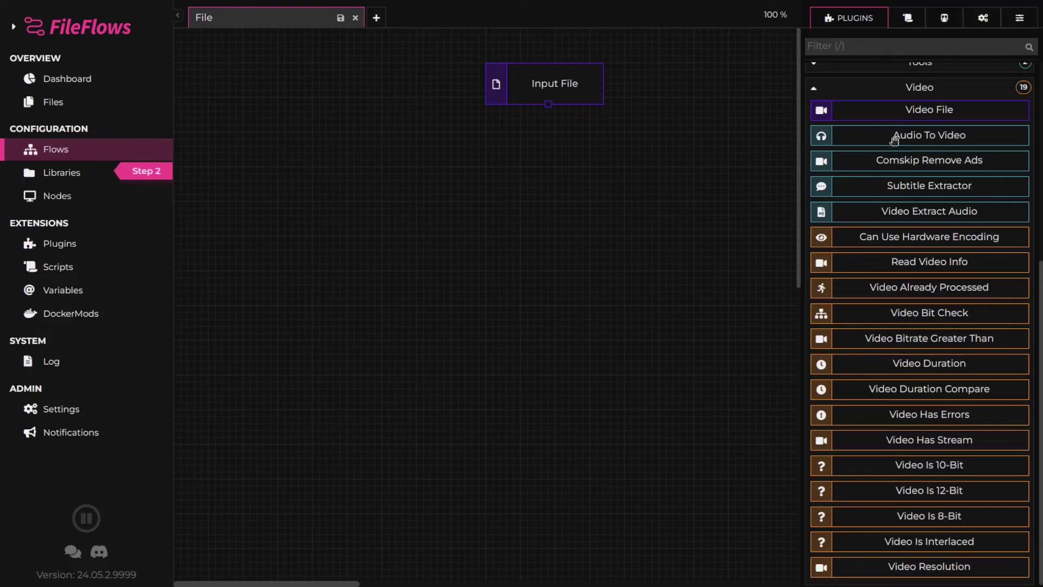
scroll(907, 217, "up", 5)
left_click(922, 255)
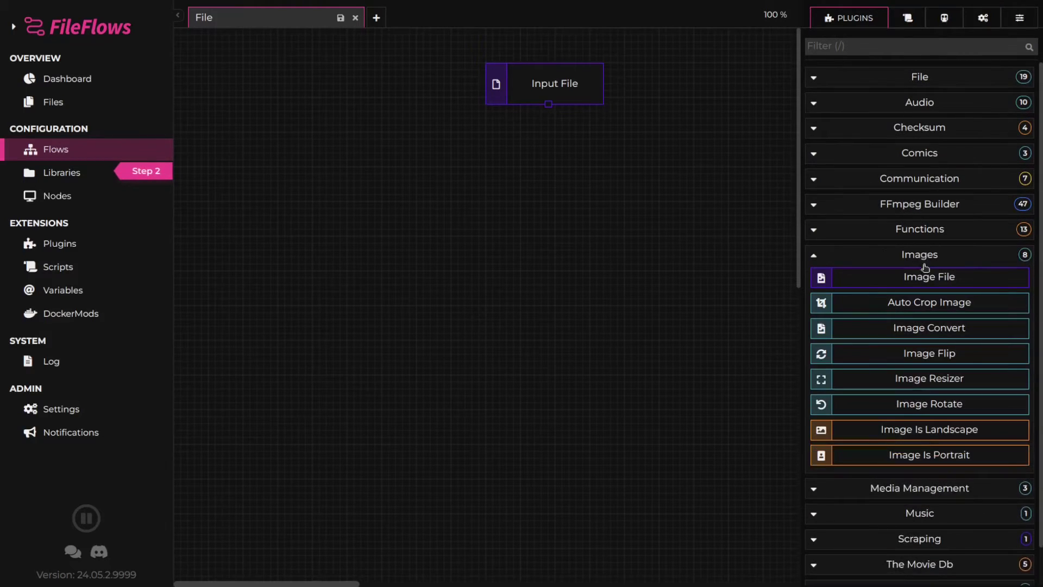
left_click(912, 104)
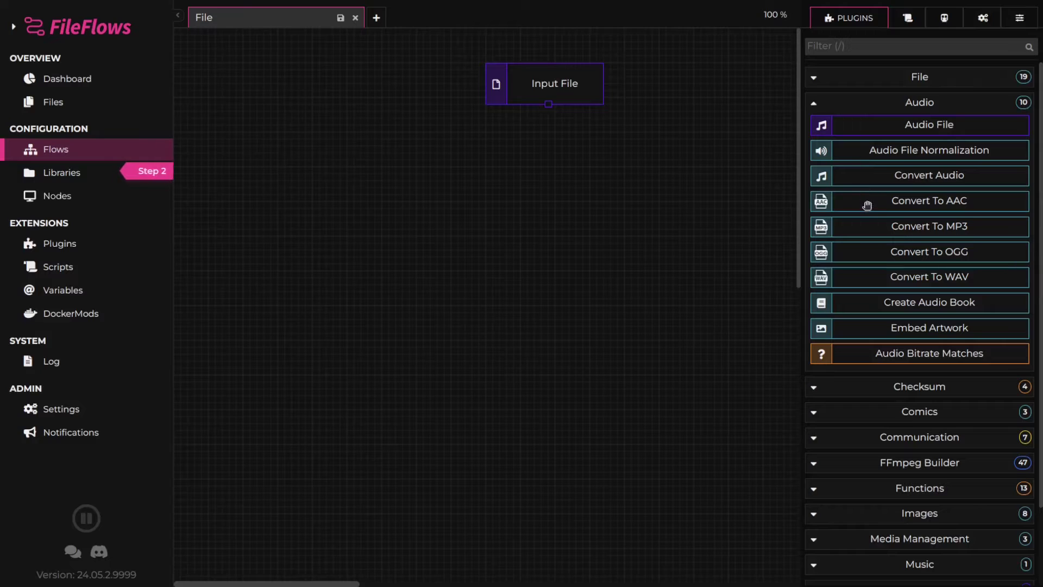
Step: Add a Convert To MP3 element with default settings and connect Input File into it
left_click_drag(868, 226, 531, 200)
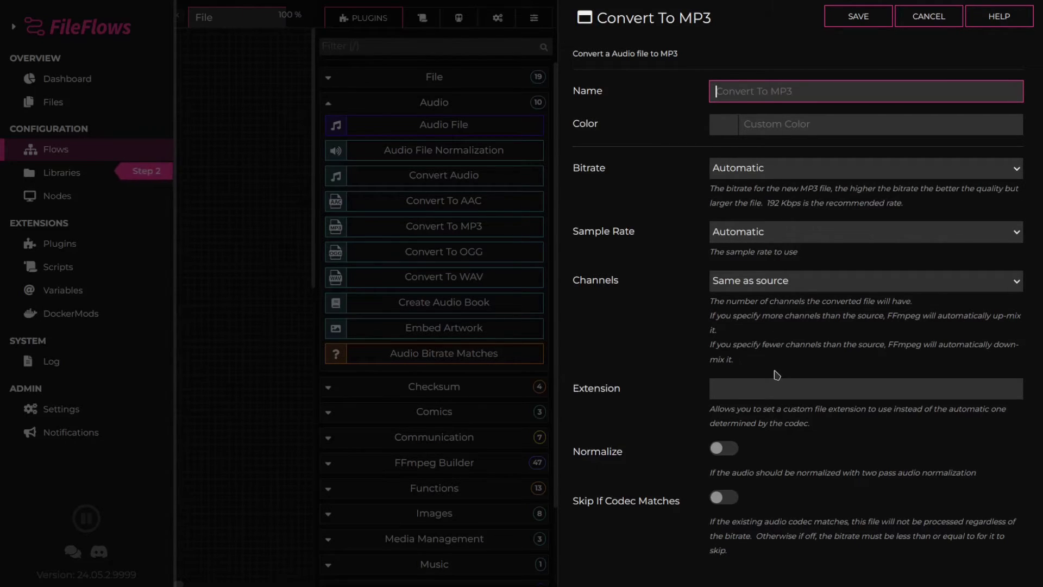
left_click(856, 17)
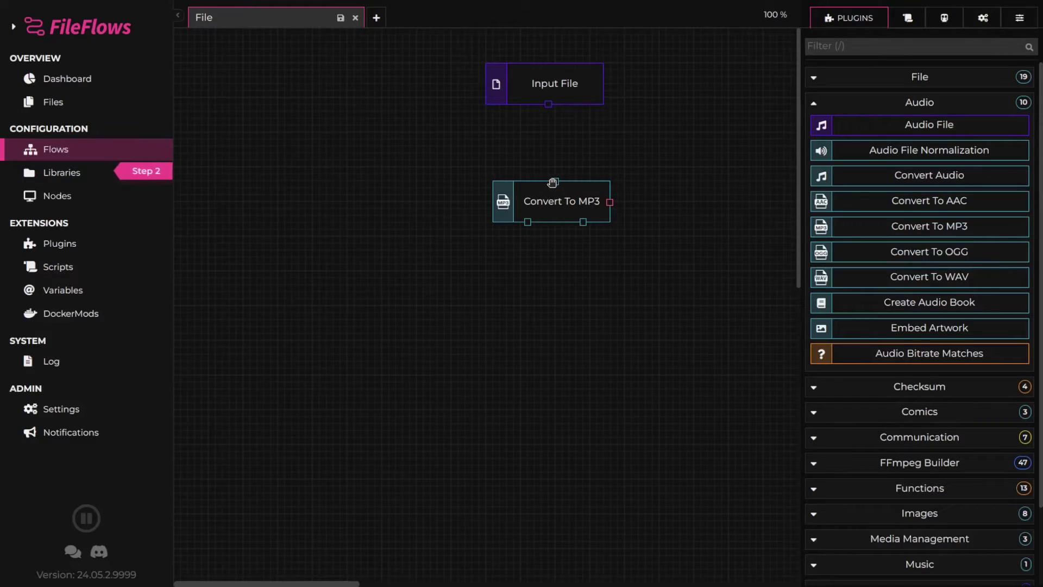
left_click_drag(548, 104, 555, 181)
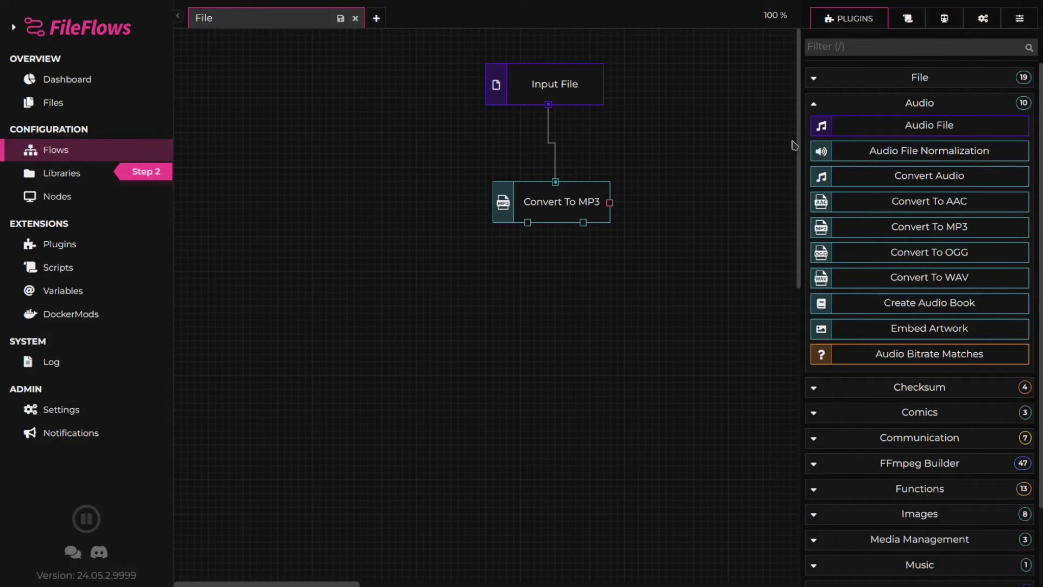
Step: Focus the plugin search box to filter the flow element list
left_click(880, 53)
Step: Add Replace Original fed by Convert To MP3, and replace Input File with Audio File
type("repl")
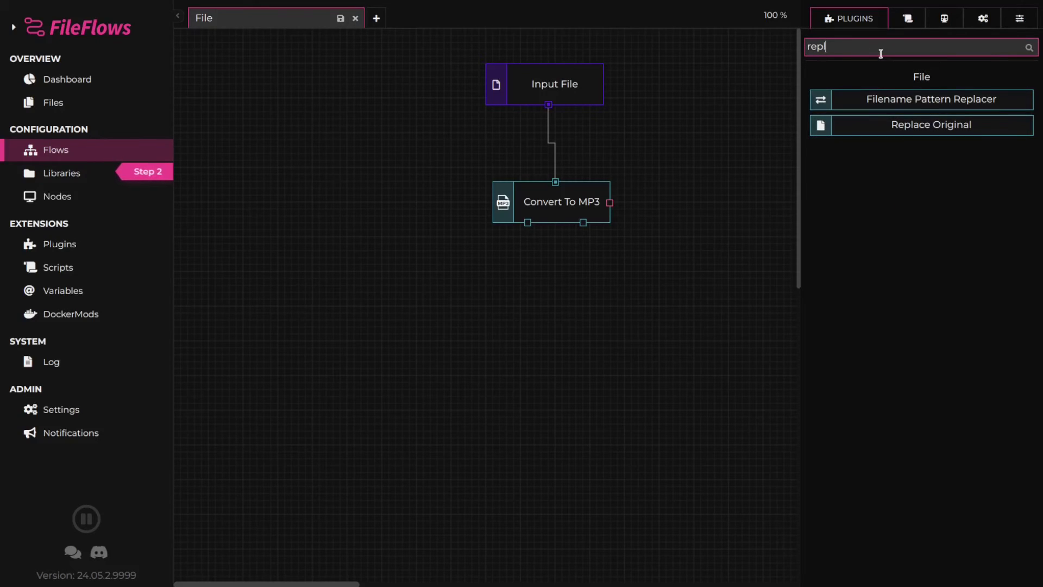
left_click_drag(881, 126, 556, 319)
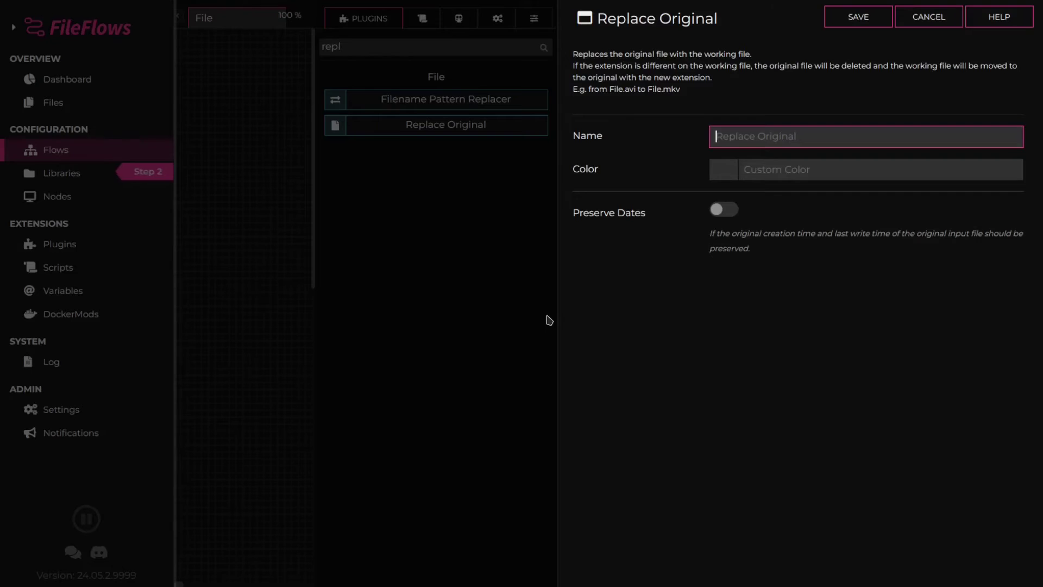
left_click(858, 16)
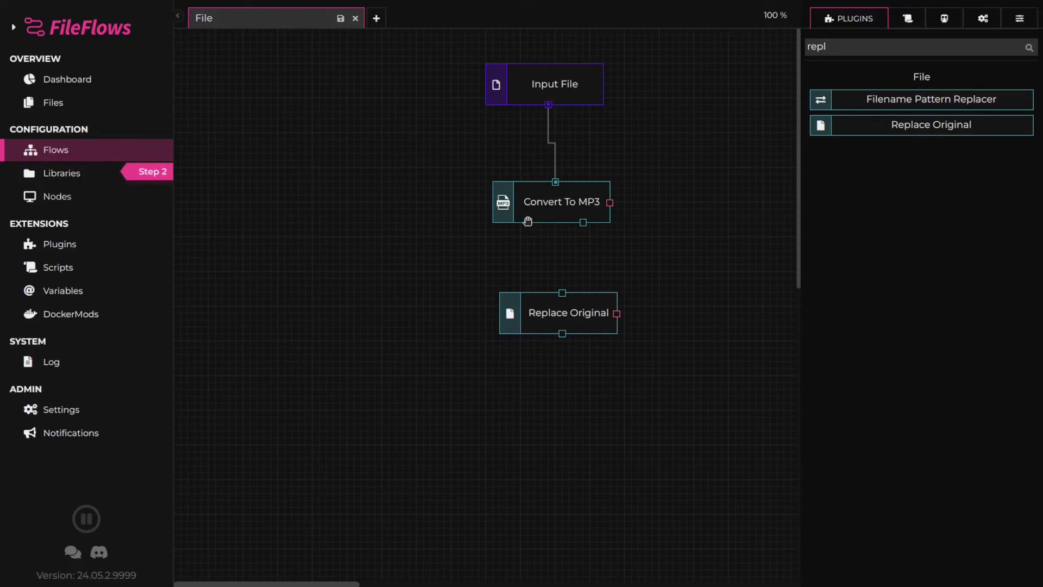
left_click_drag(529, 221, 562, 293)
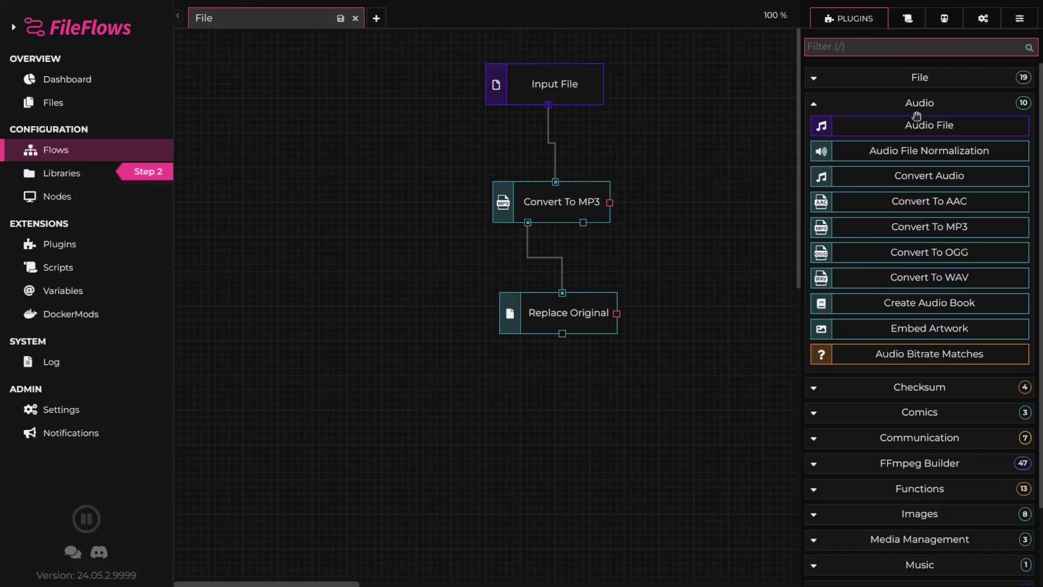
left_click_drag(912, 125, 565, 93)
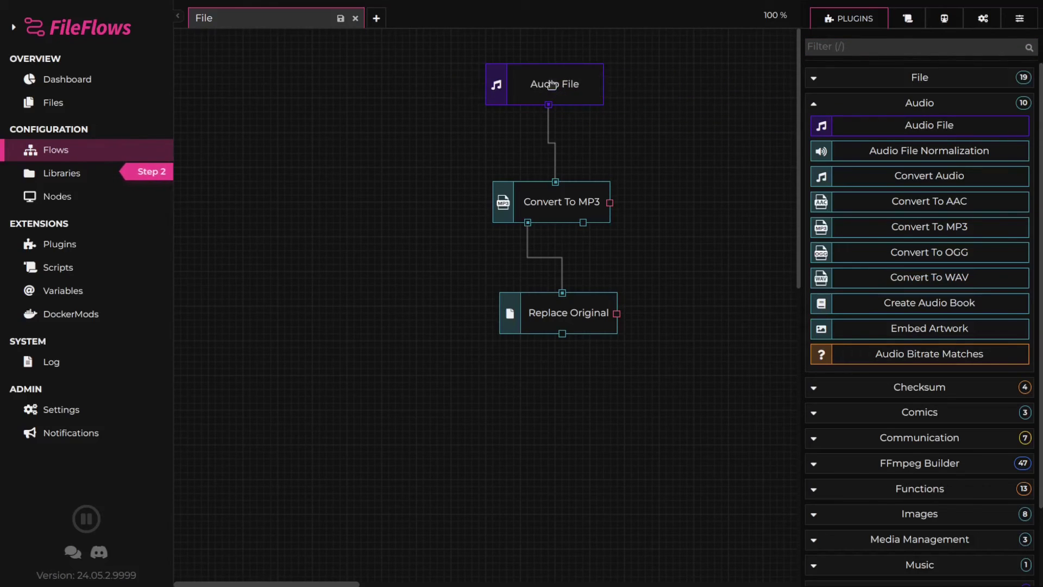
Step: Rename the flow to 'Convert to MP3' and save it
double_click(299, 17)
type("Convert to MP")
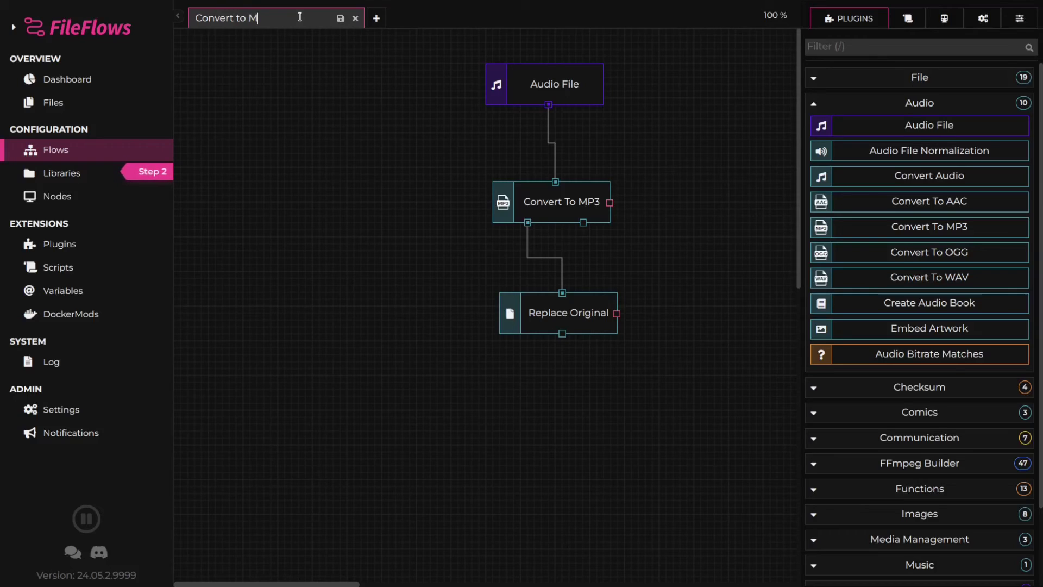
type("3")
left_click(340, 19)
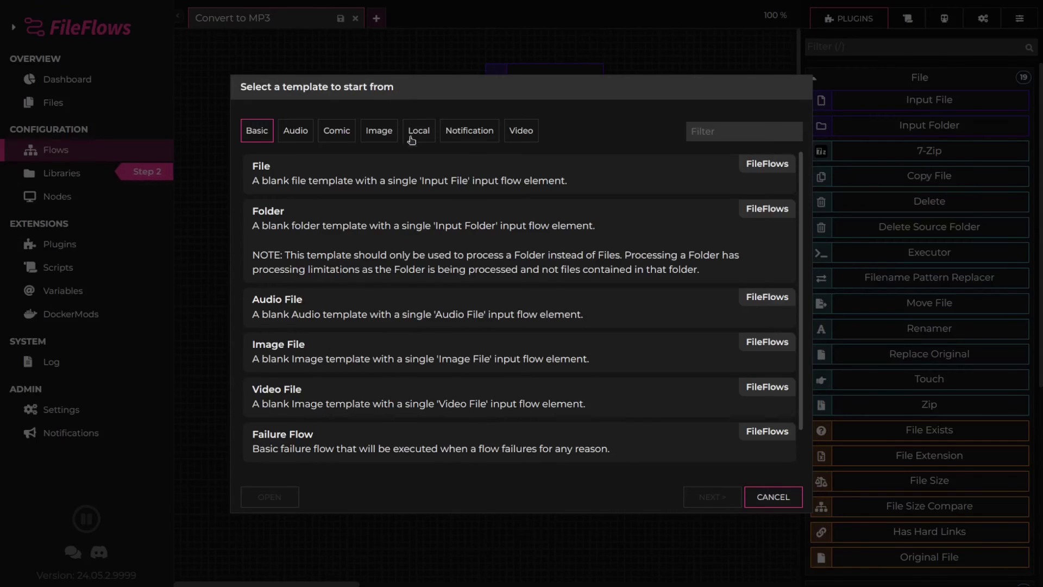
Step: Create a new flow from the Blank Sub Flow template
scroll(383, 362, "down", 2)
left_click(361, 454)
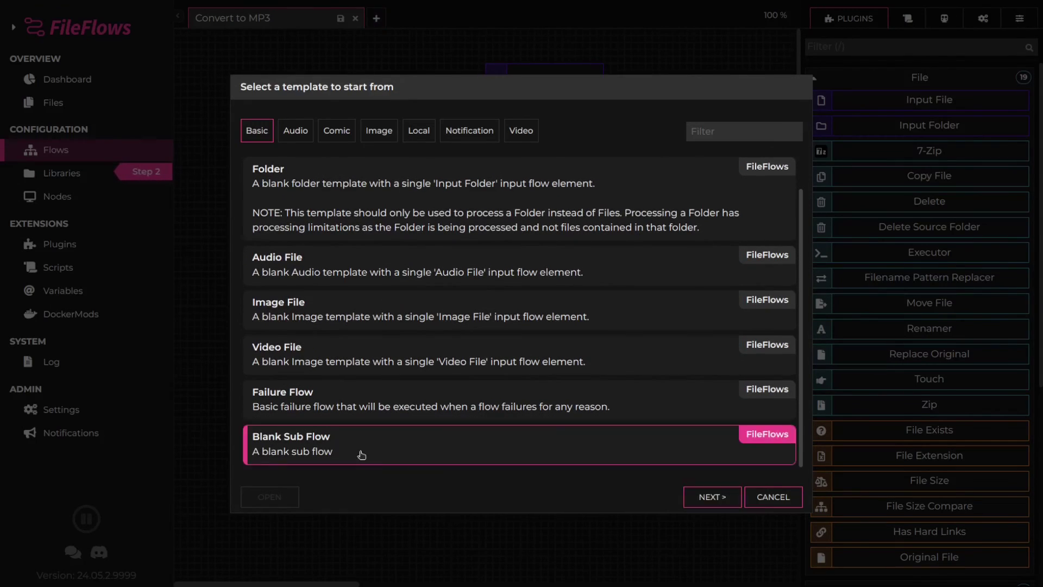
left_click(710, 497)
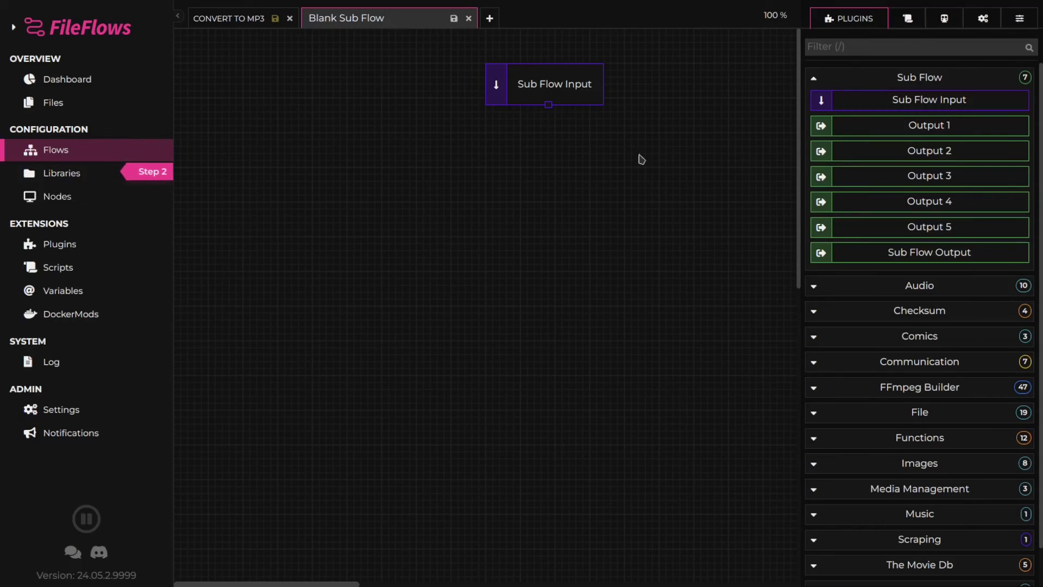
Step: Add a string input field to the sub flow, then return to Convert to MP3
left_click(982, 18)
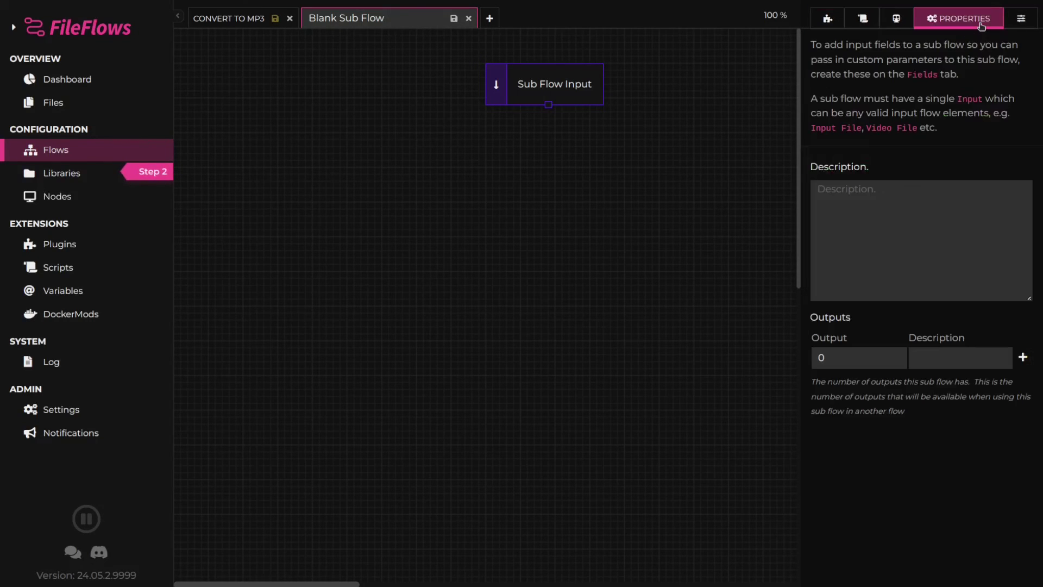
left_click(1016, 24)
left_click(948, 53)
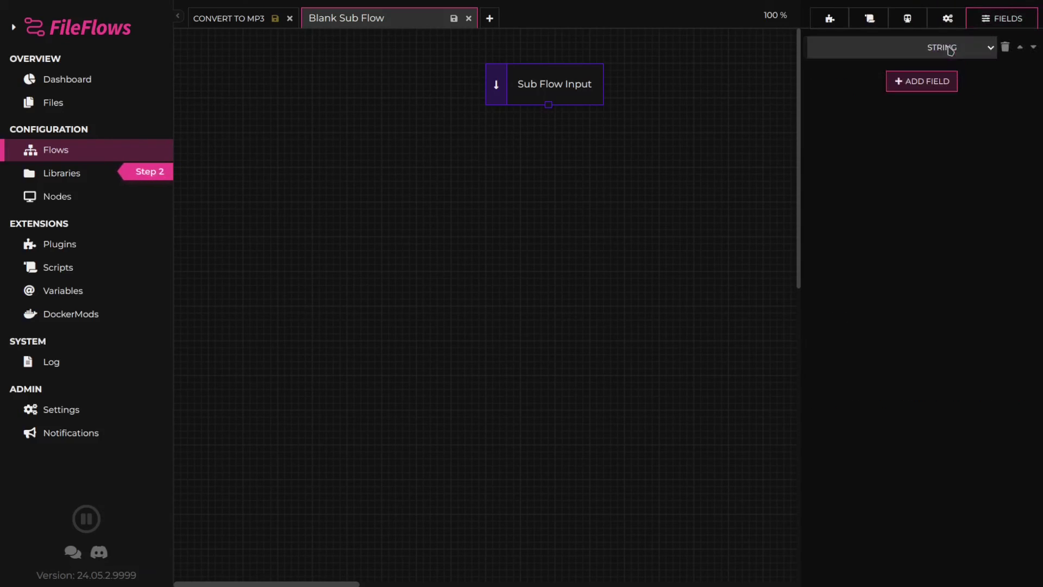
left_click(238, 17)
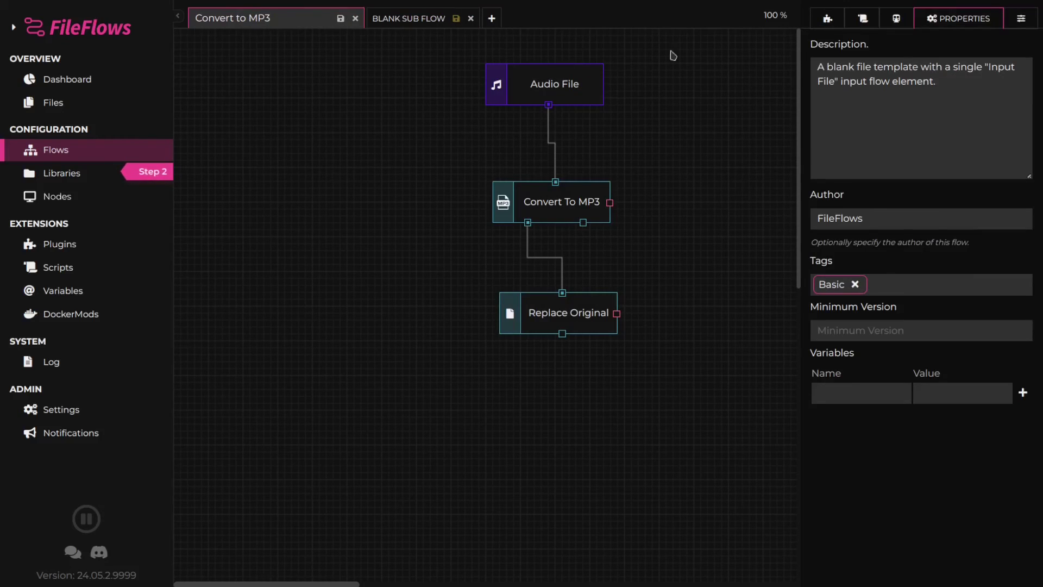
Step: Place the Convert images sub flow below Replace Original
left_click(895, 20)
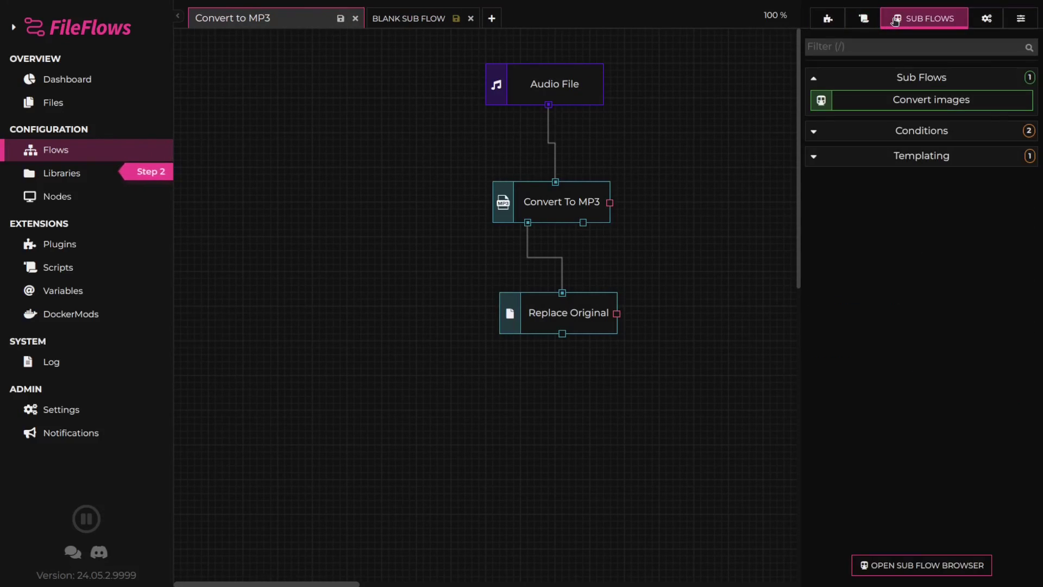
left_click_drag(878, 97, 538, 441)
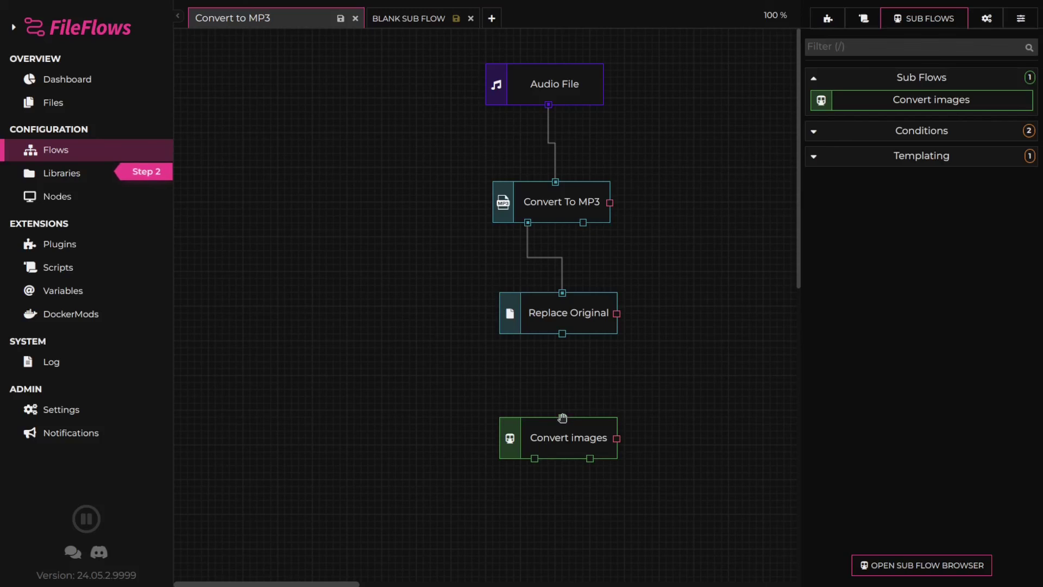
Step: Create a Failure Flow and add a Discord element from the Communication group
left_click(500, 19)
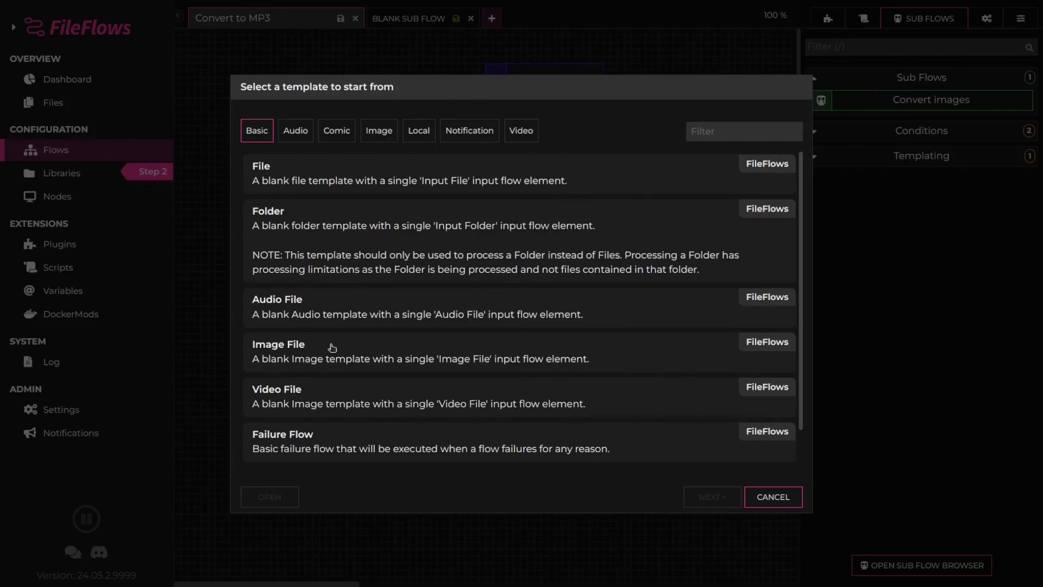
left_click(309, 439)
left_click(705, 498)
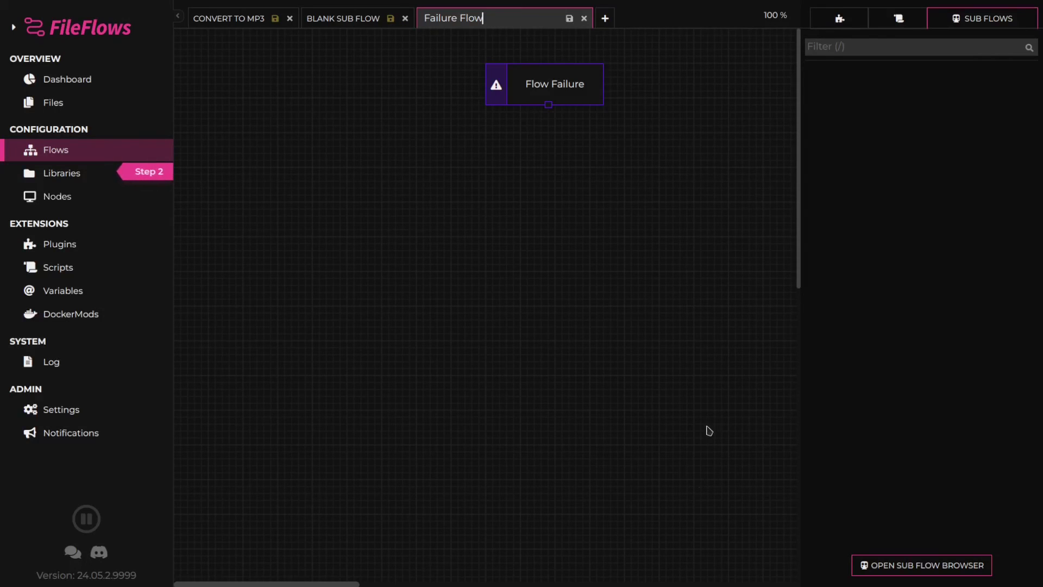
left_click(851, 25)
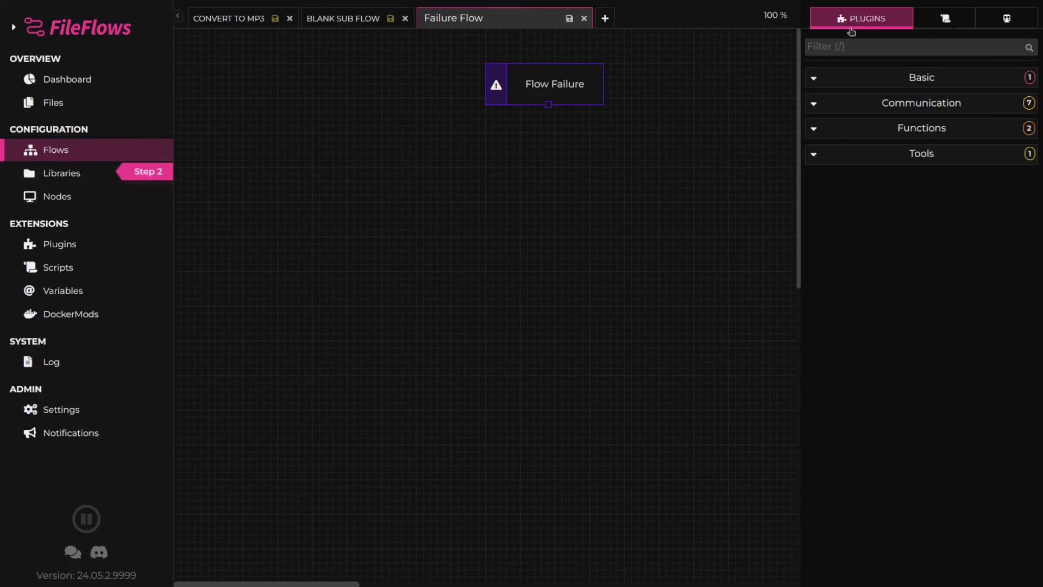
left_click(841, 86)
left_click(845, 129)
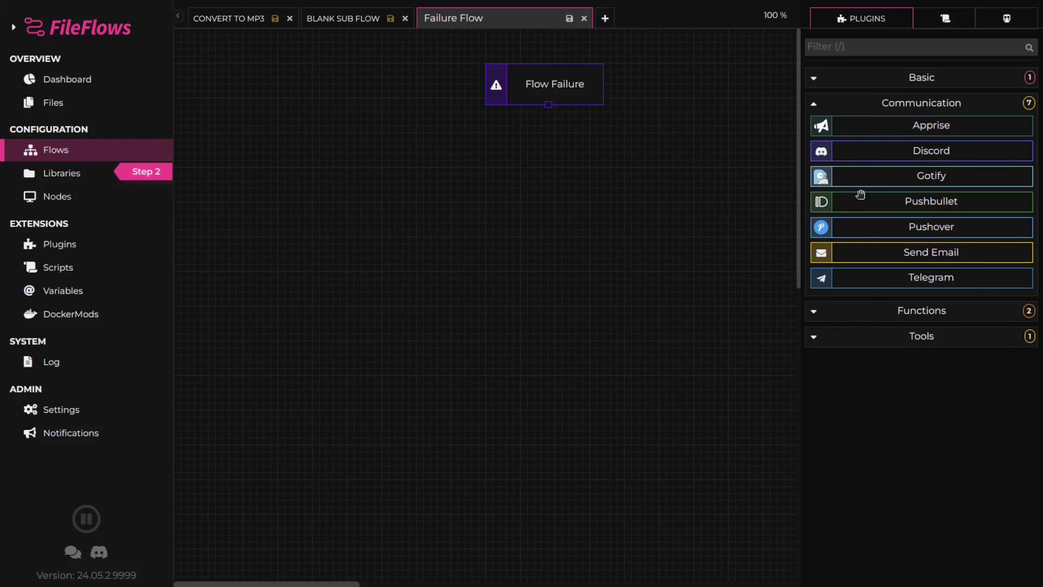
left_click_drag(863, 149, 543, 239)
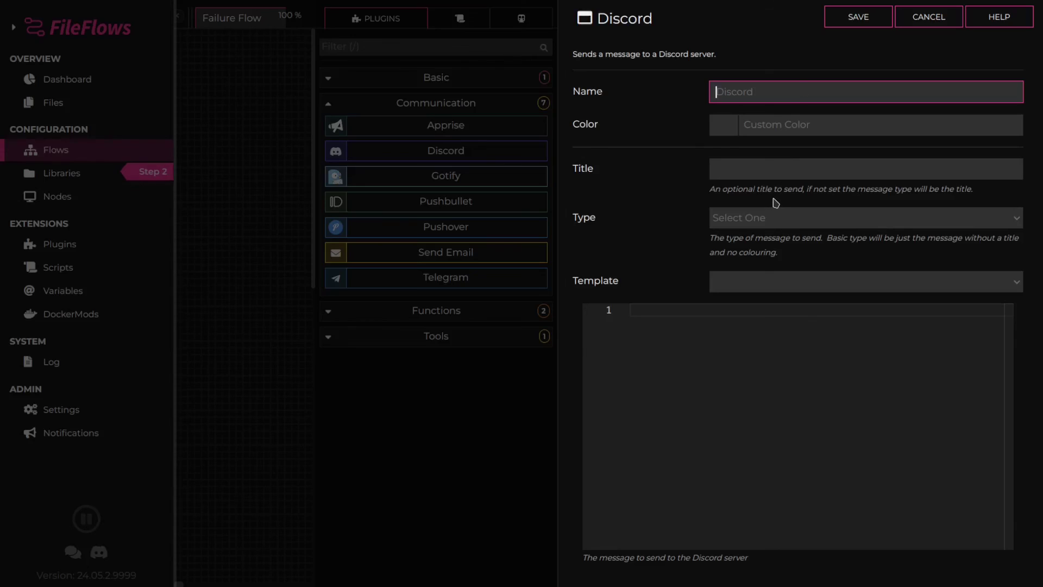
Step: Set the Discord step to Type Warning, Title 'Flow failed', Basic template, and save
left_click(768, 218)
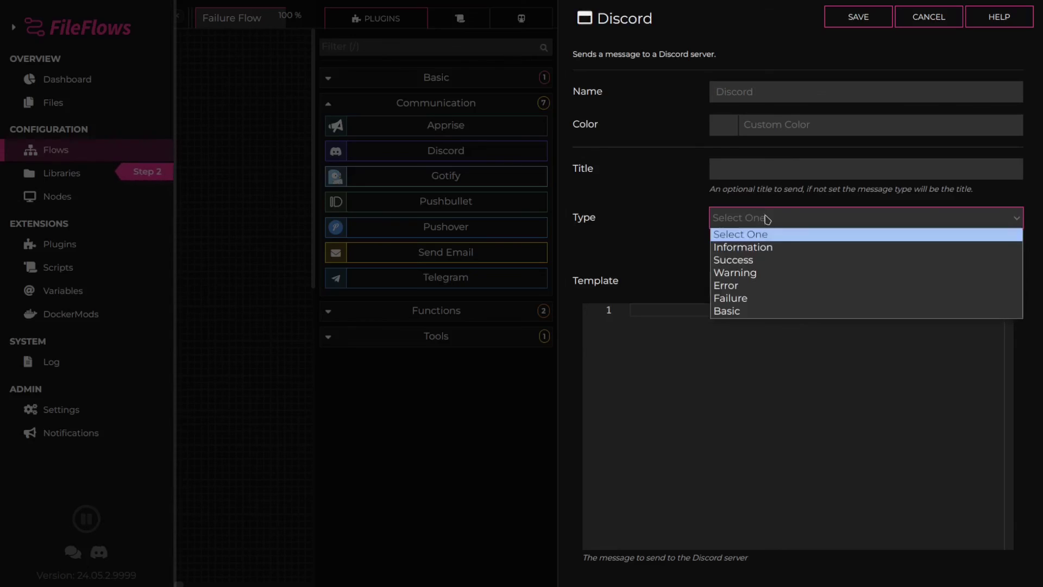
left_click(753, 272)
left_click(749, 171)
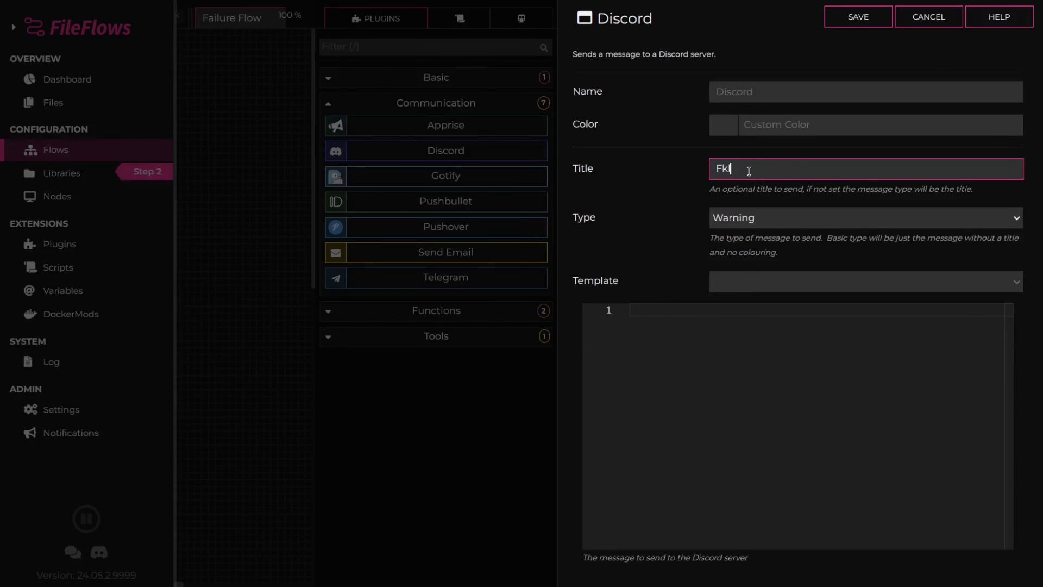
type("Flow failed")
left_click(773, 282)
left_click(764, 309)
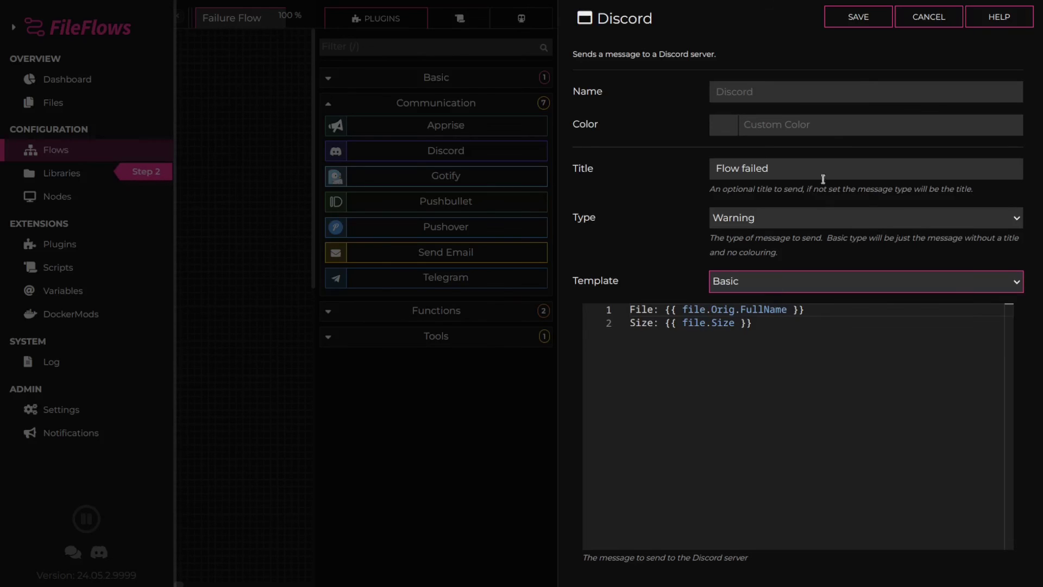
left_click(860, 18)
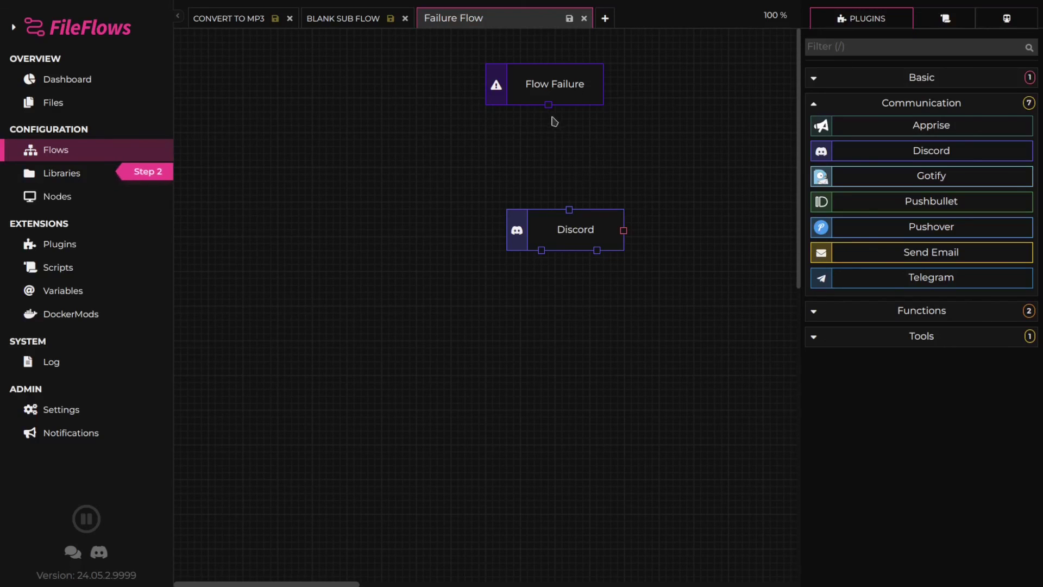